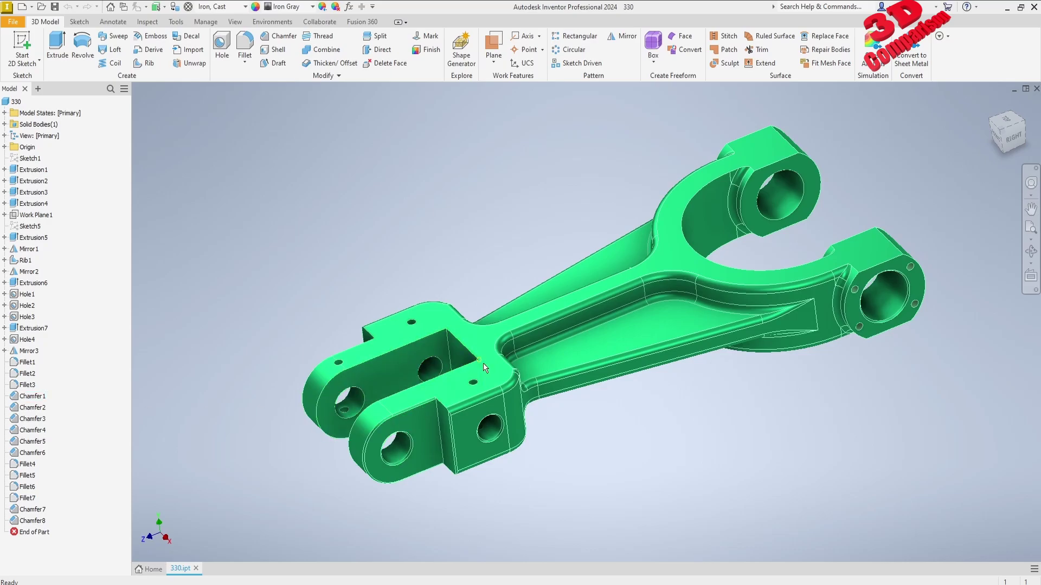
Orbit the forked connecting rod slightly downward to view it from a lower angle
mouse_move(564, 401)
middle_mouse_down("shift")
mouse_move(587, 373)
mouse_move(590, 290)
mouse_move(599, 390)
mouse_move(518, 407)
mouse_move(692, 379)
mouse_move(588, 396)
middle_mouse_up("shift")
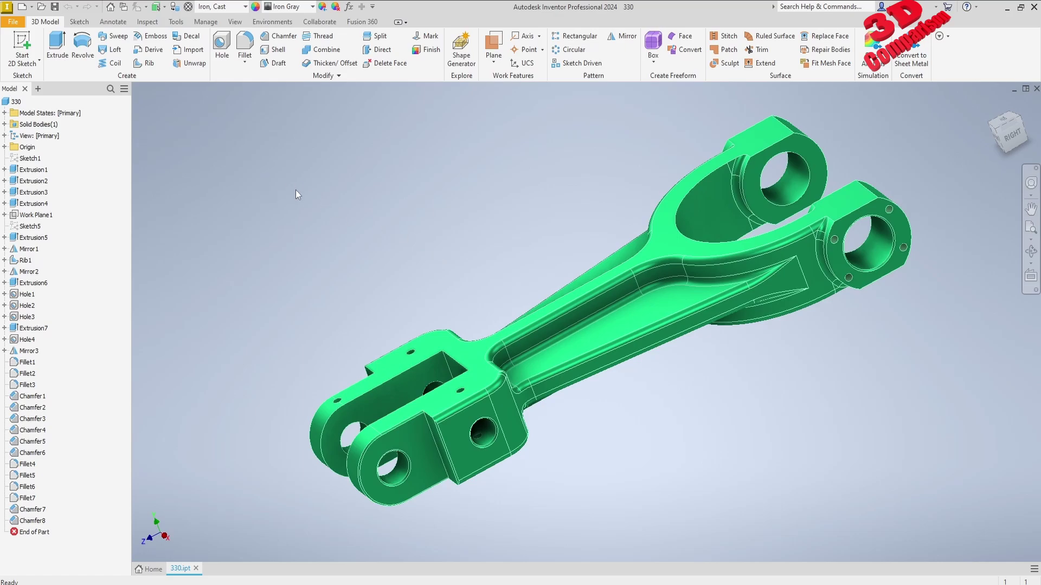
Export part 330 as a CATIA V5 Part to the Desktop, overwriting the existing 330.CATPart
left_click(18, 24)
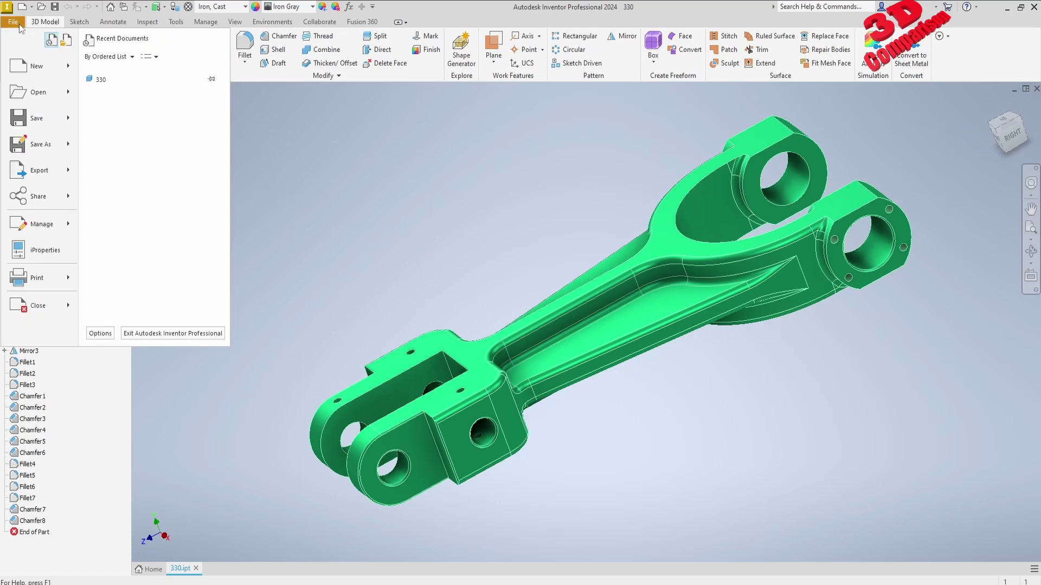
mouse_move(49, 175)
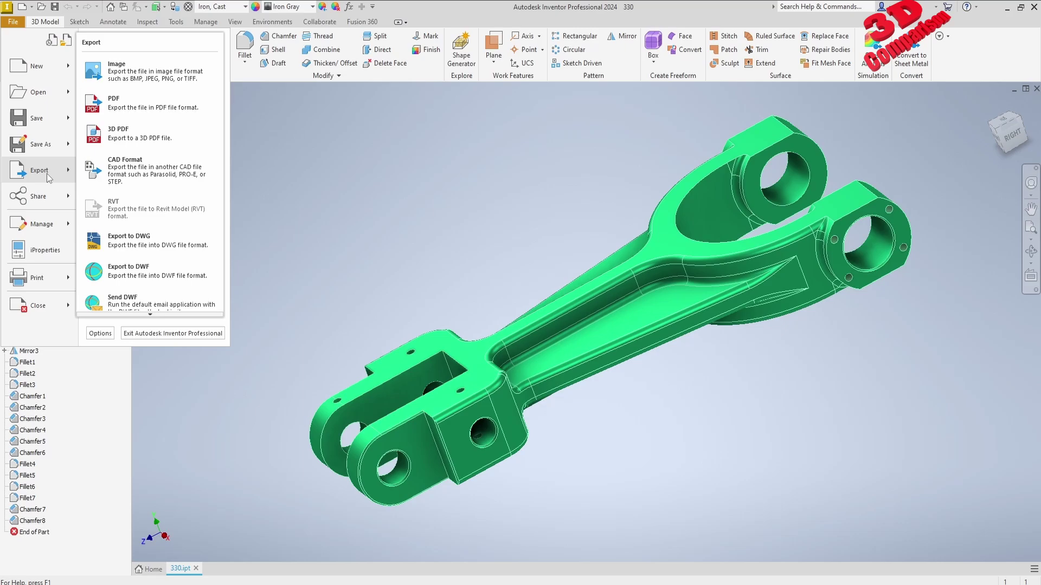
left_click(126, 163)
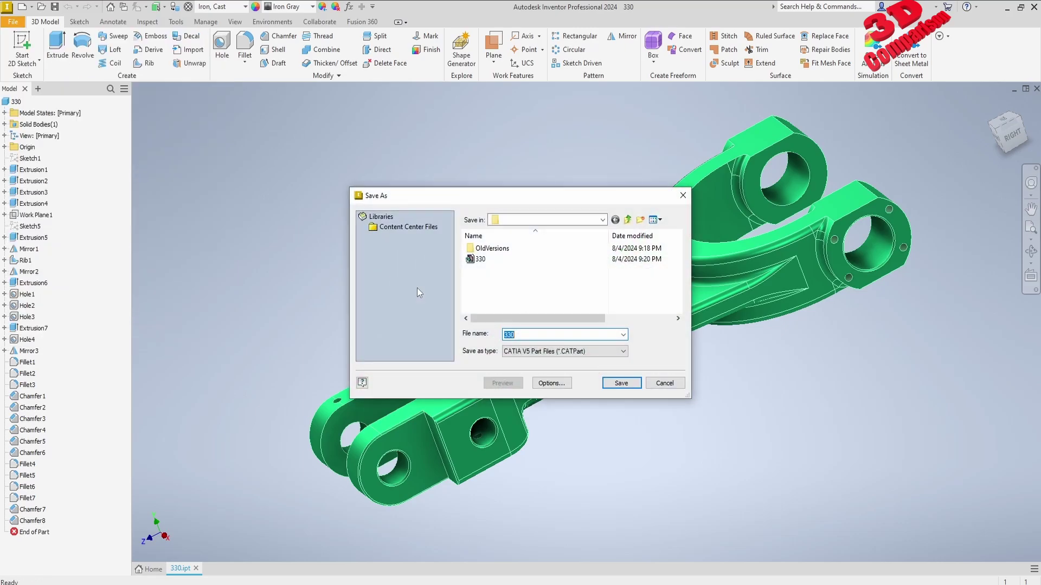
left_click(564, 352)
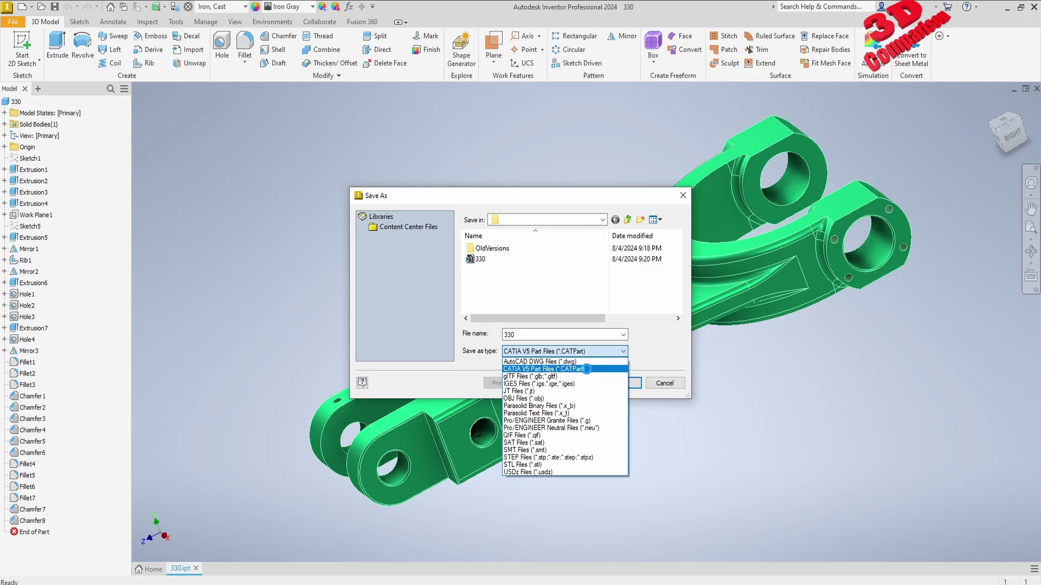
left_click(586, 369)
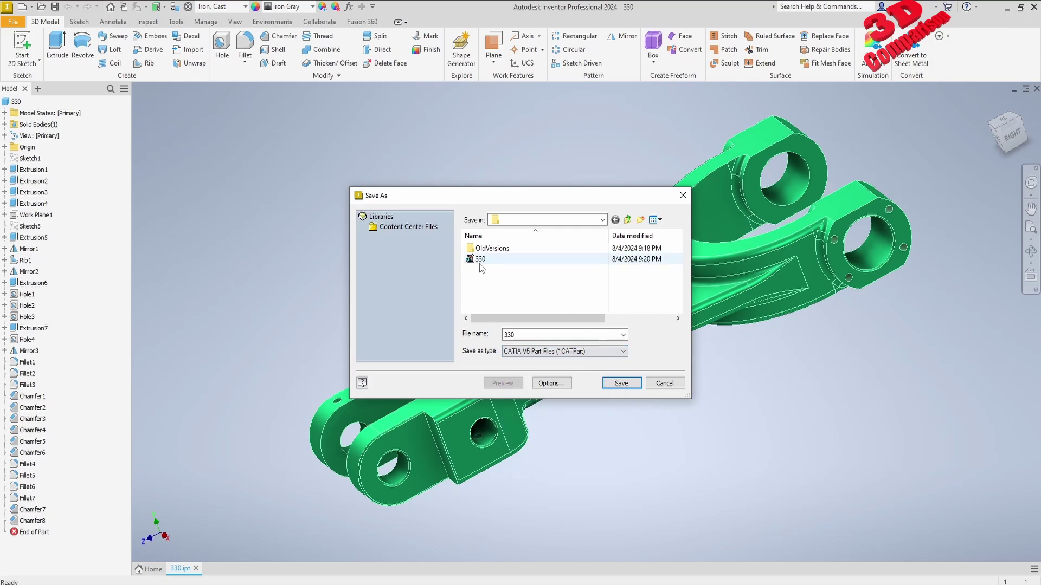
left_click(629, 220)
left_click(629, 220)
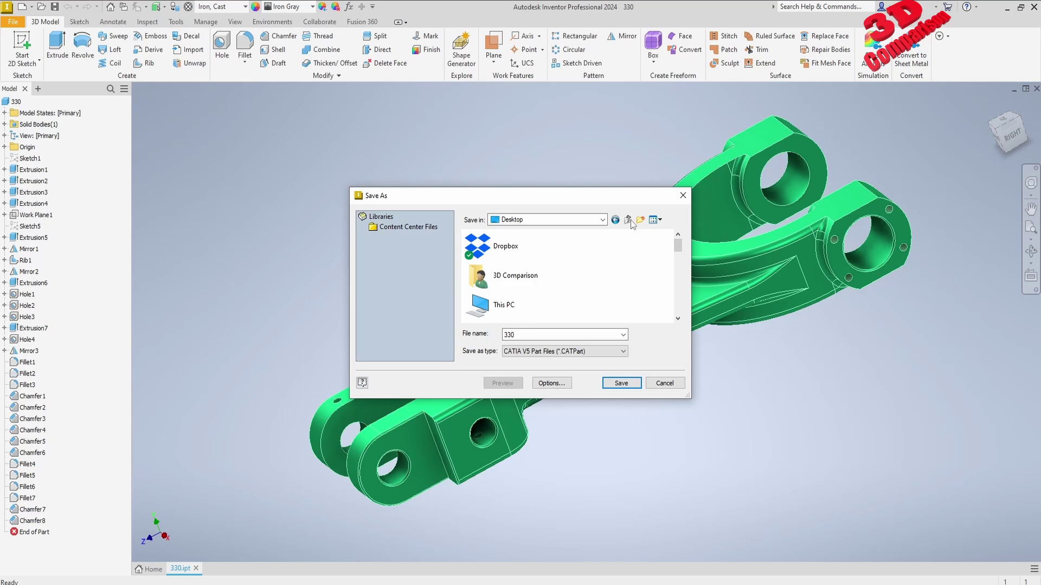
left_click(626, 383)
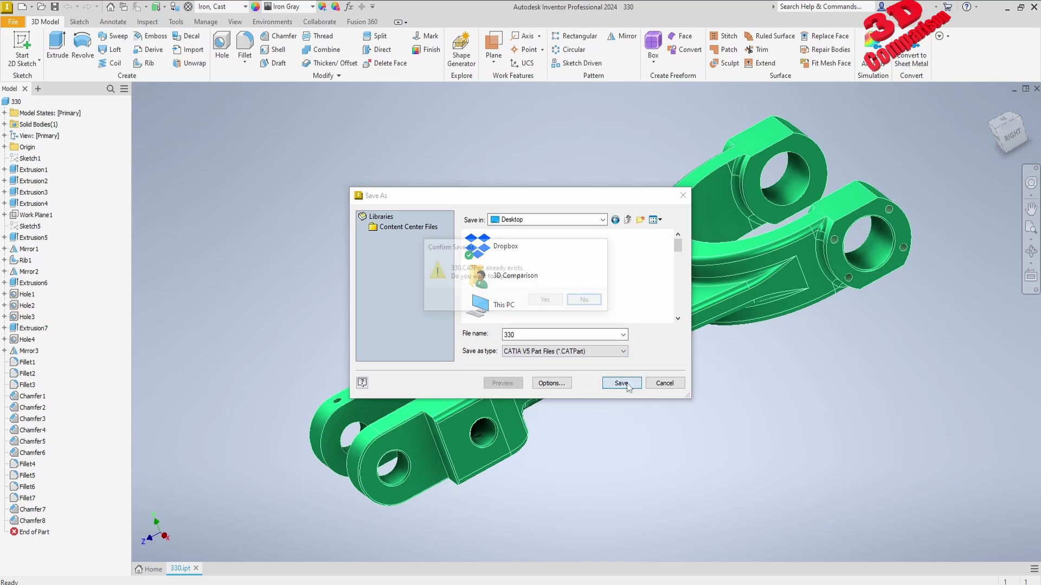
left_click(544, 299)
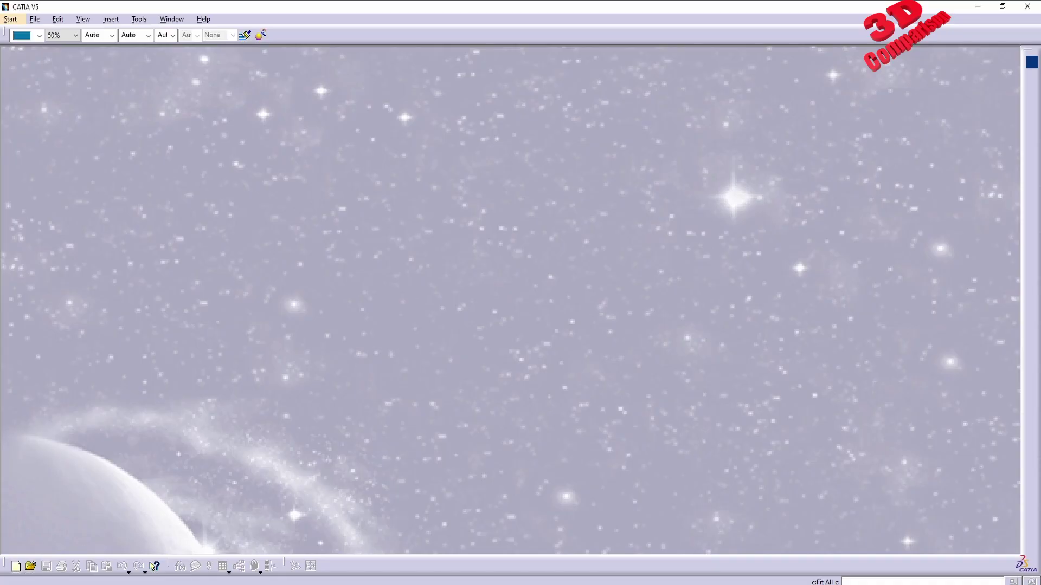
key("super+e")
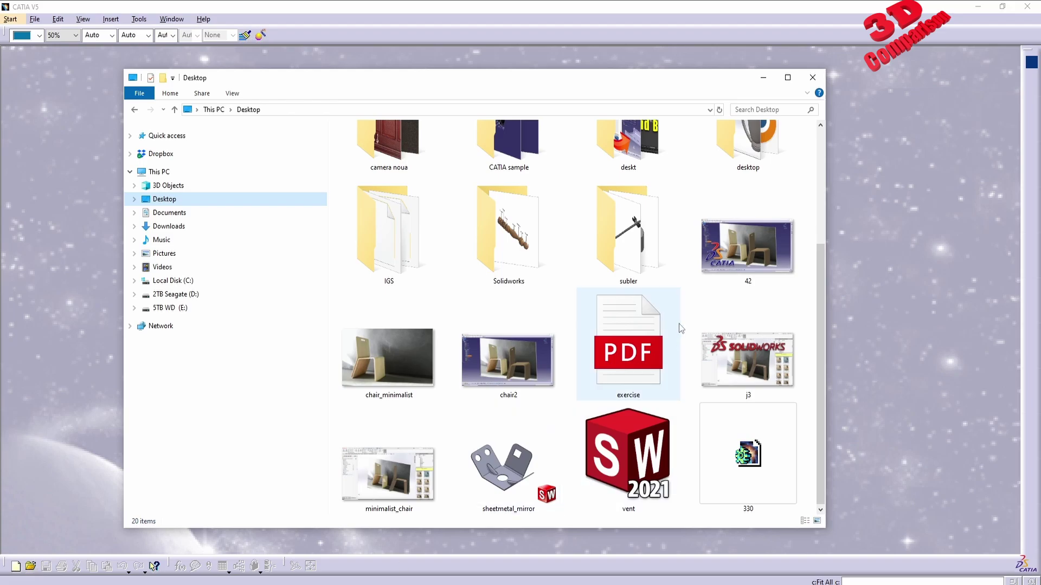
double_click(748, 456)
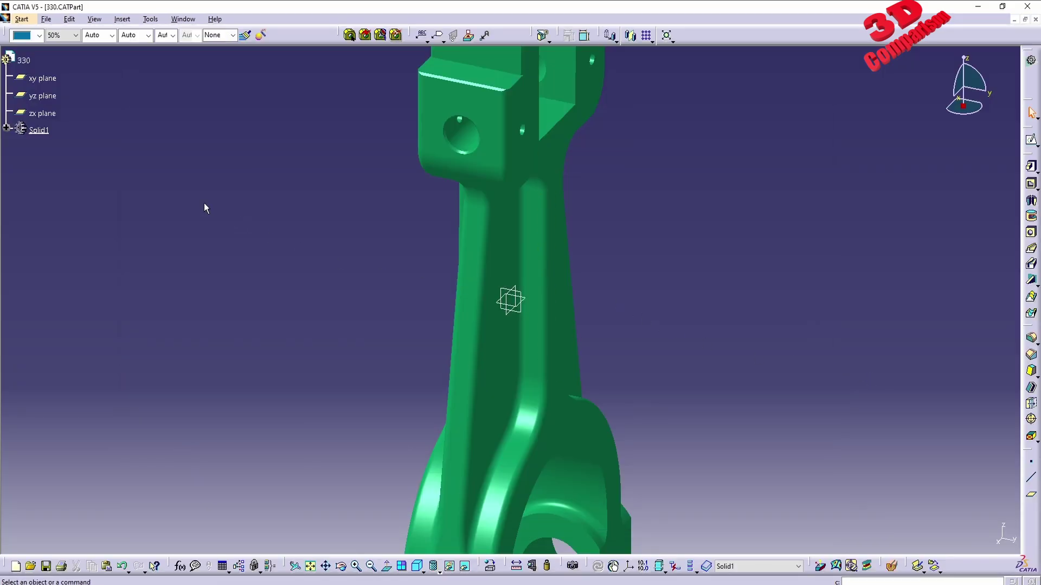
left_click(7, 128)
middle_click_drag(395, 186, 594, 176)
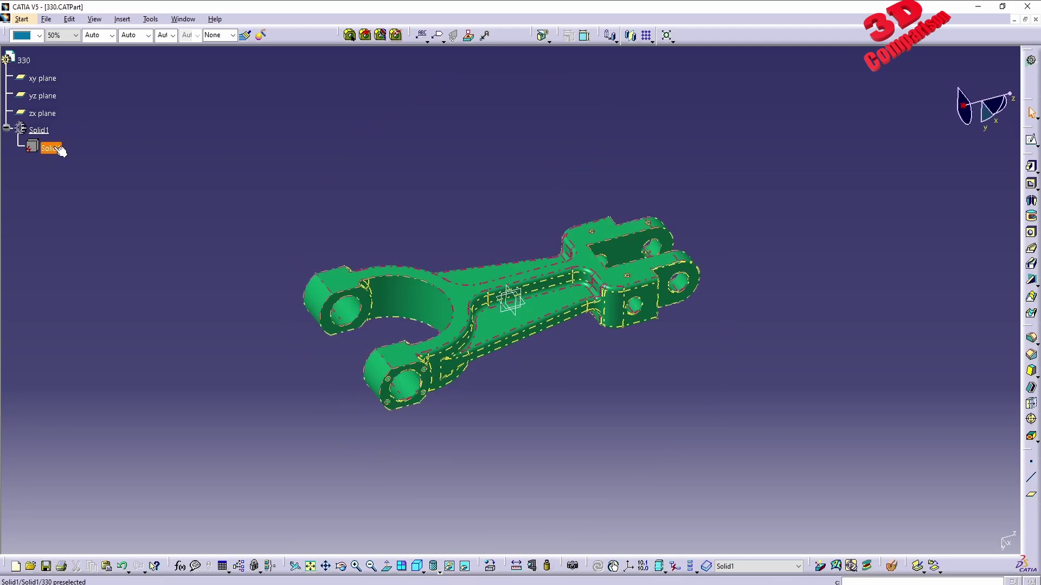
left_click_drag(132, 349, 4, 46)
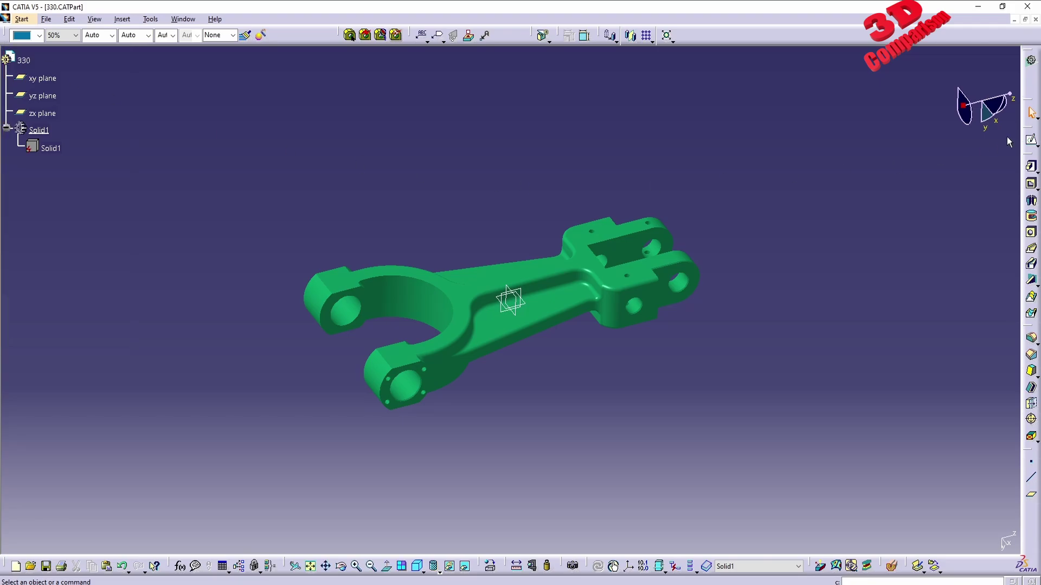
key("ctrl+F4")
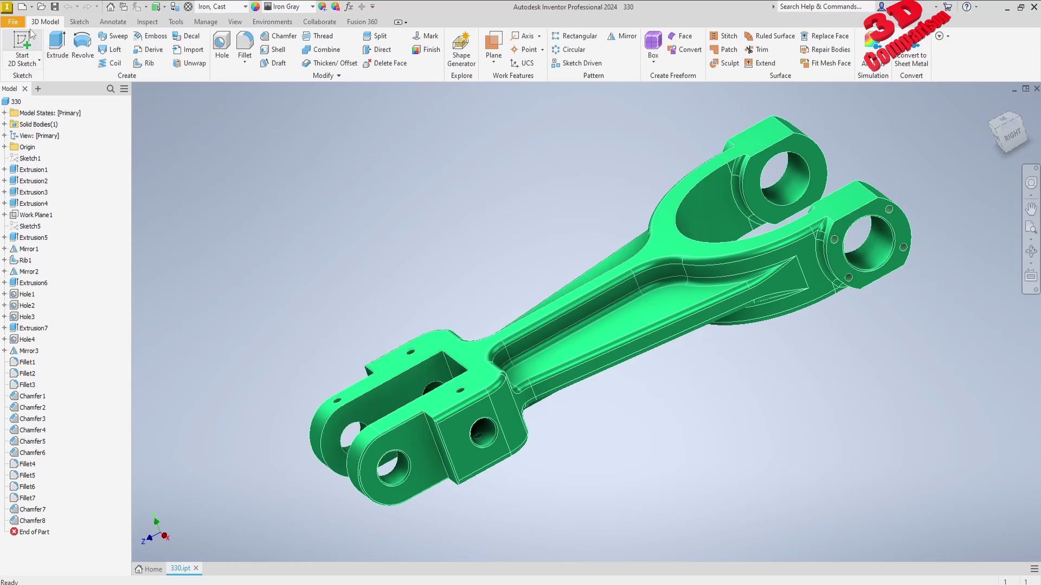
Start a CAD Format export of part 330 with the Desktop as the save folder
left_click(13, 21)
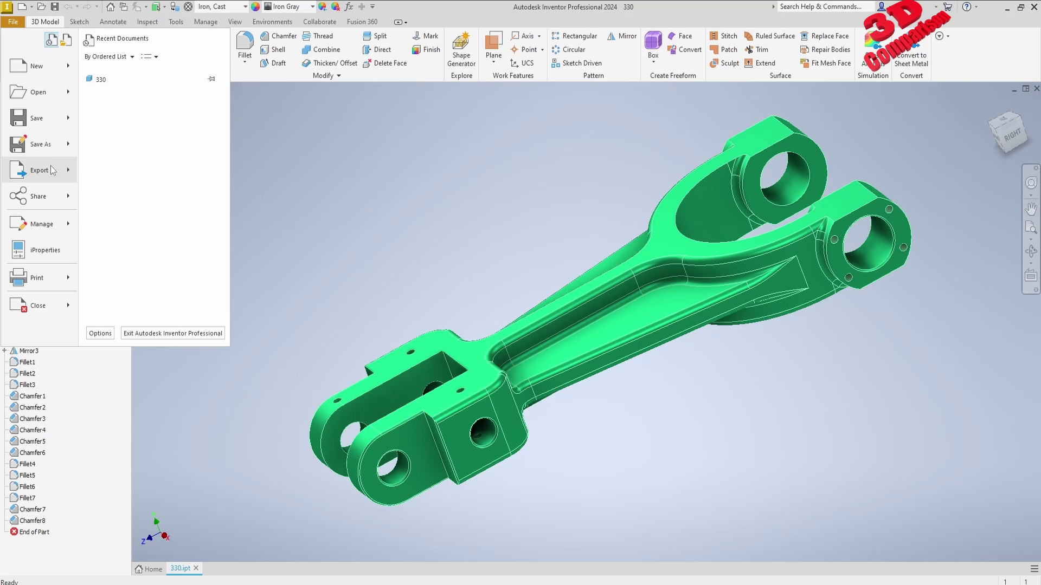
left_click(53, 170)
left_click(145, 162)
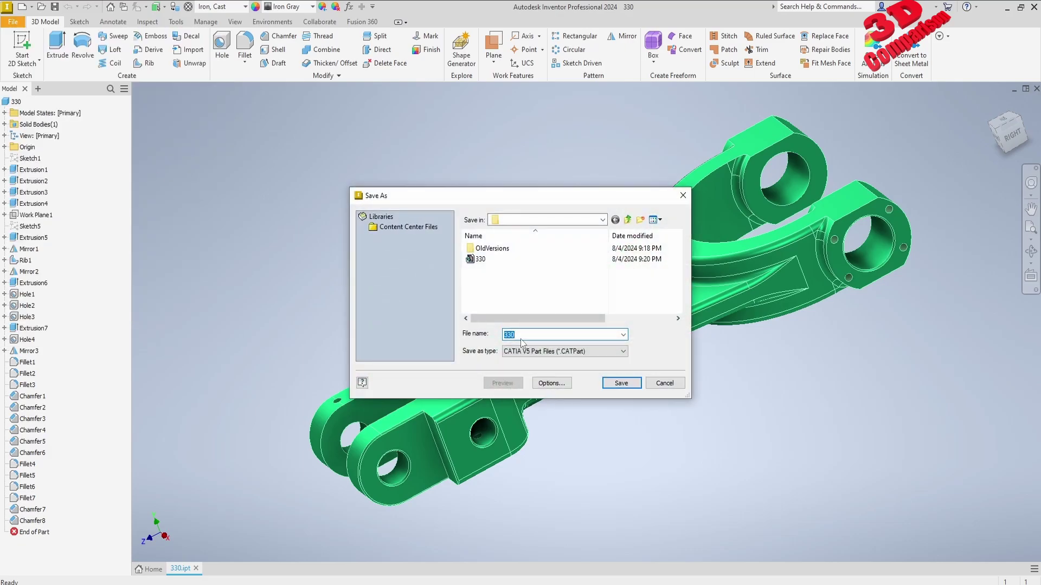
left_click(628, 220)
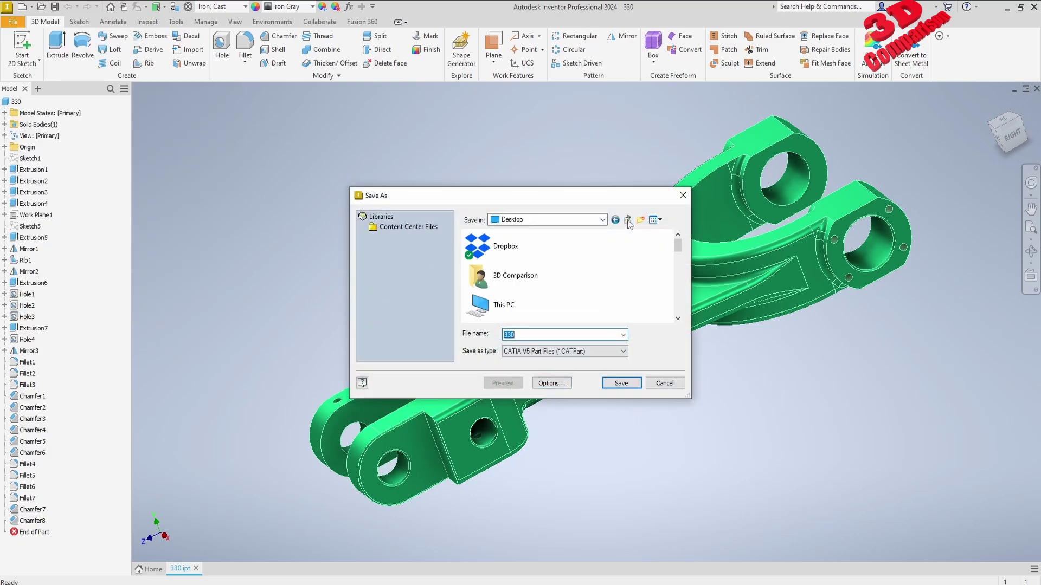
Set the CATPart save options to version V5-6R2022 and edit the output file name
left_click(552, 388)
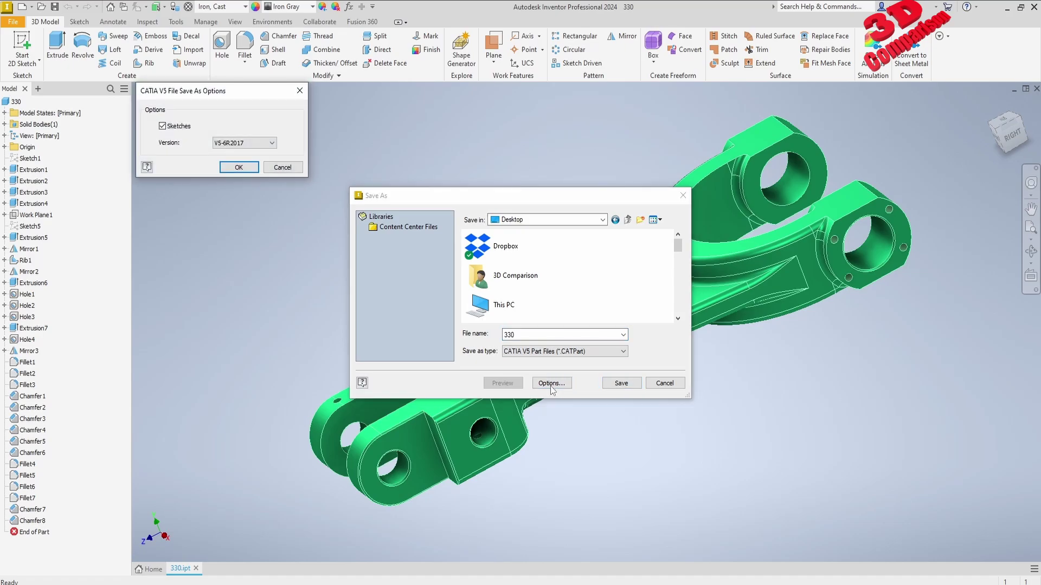
left_click(248, 145)
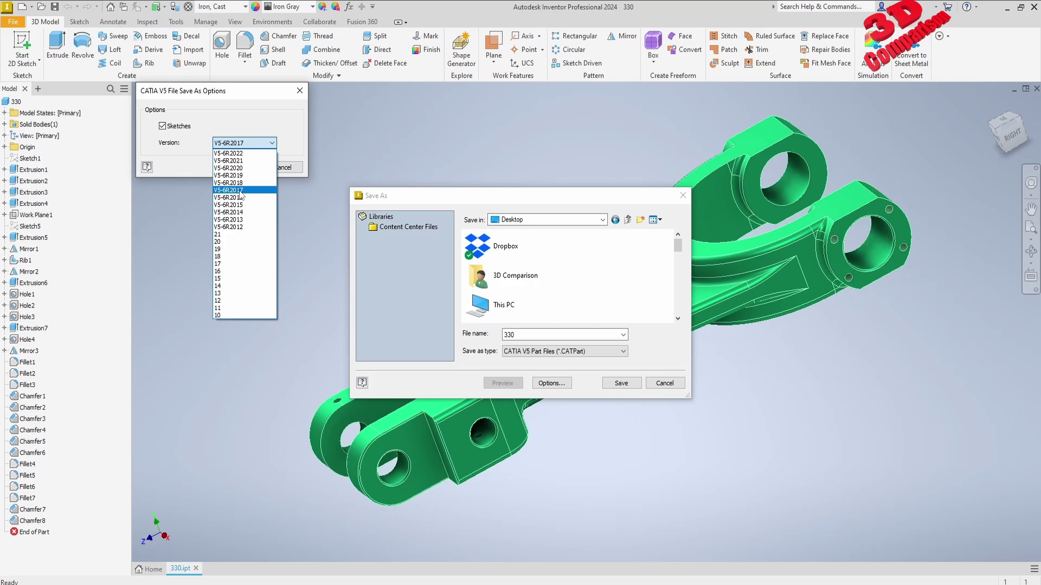
left_click(246, 154)
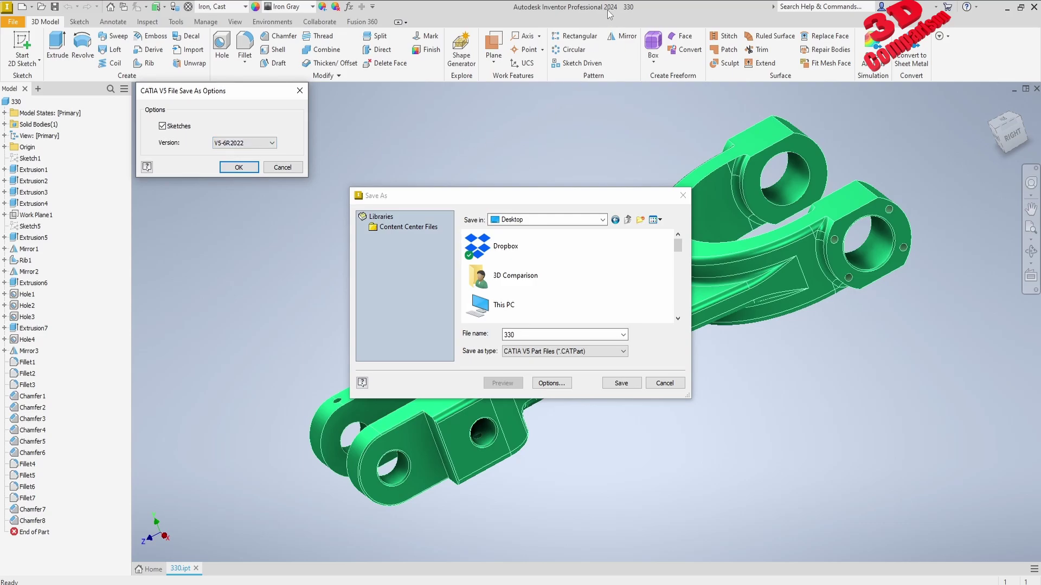
left_click(225, 144)
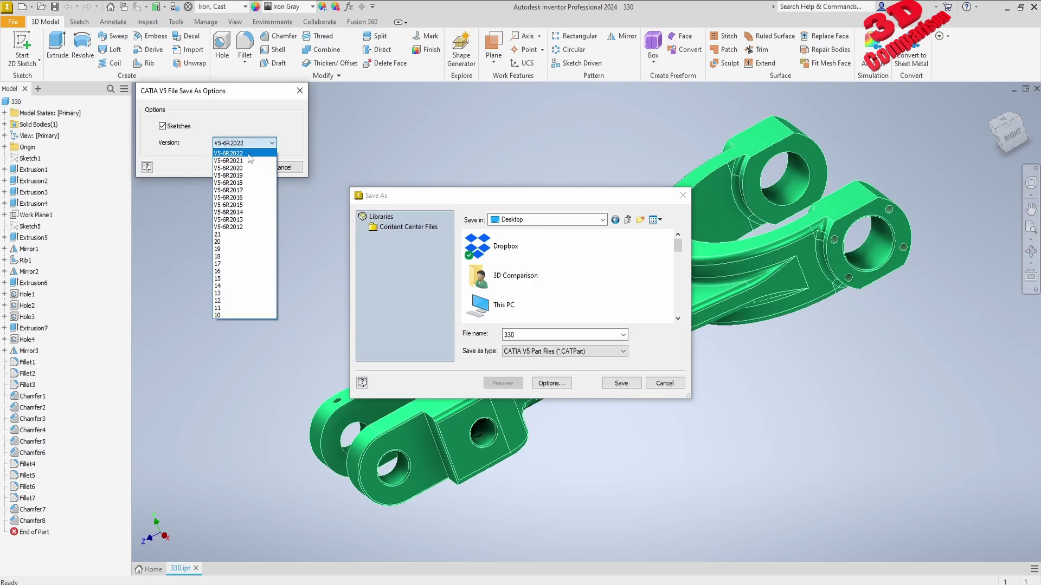
left_click(242, 154)
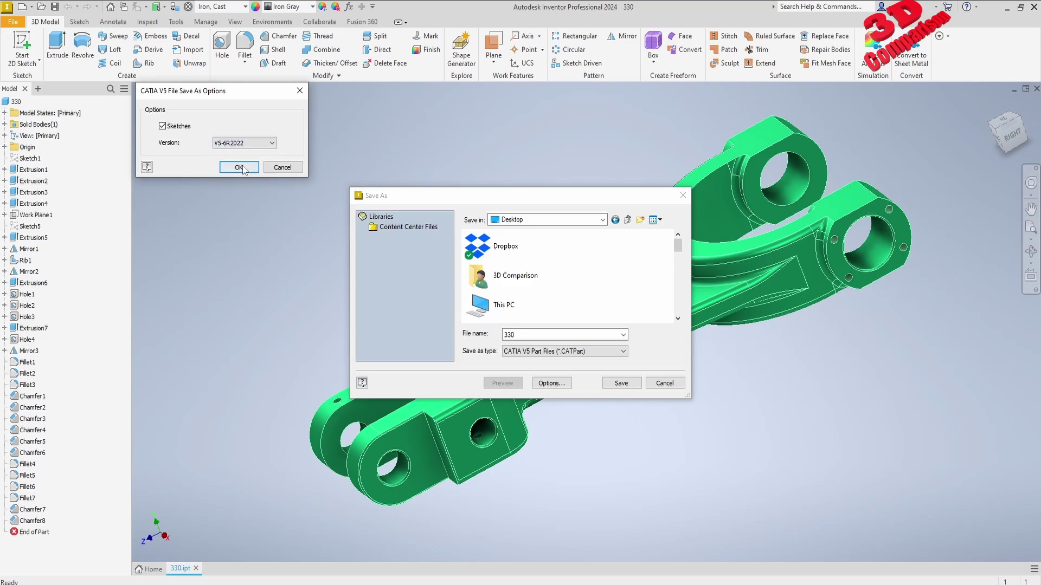
left_click(241, 169)
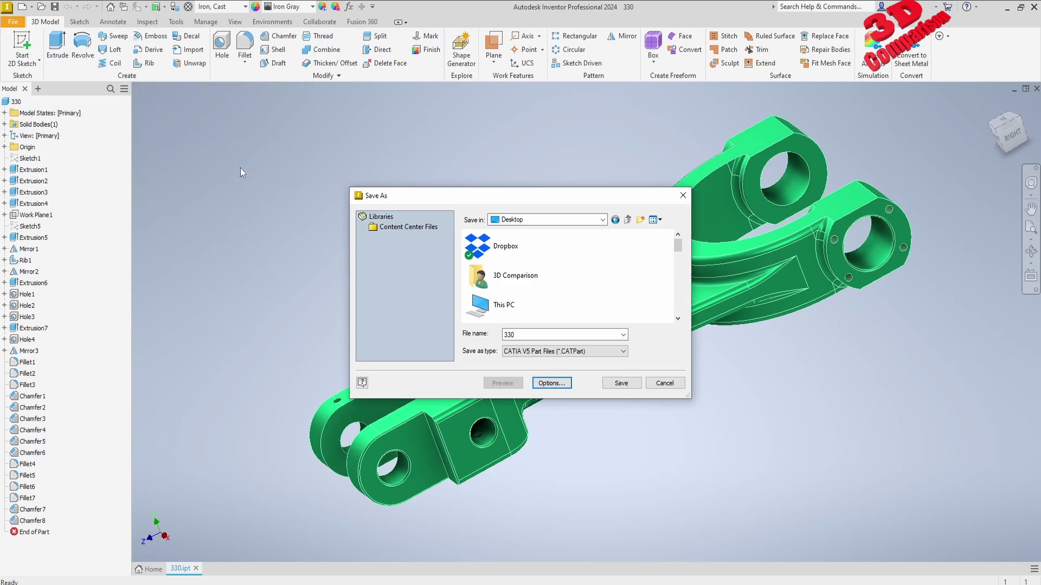
left_click(529, 336)
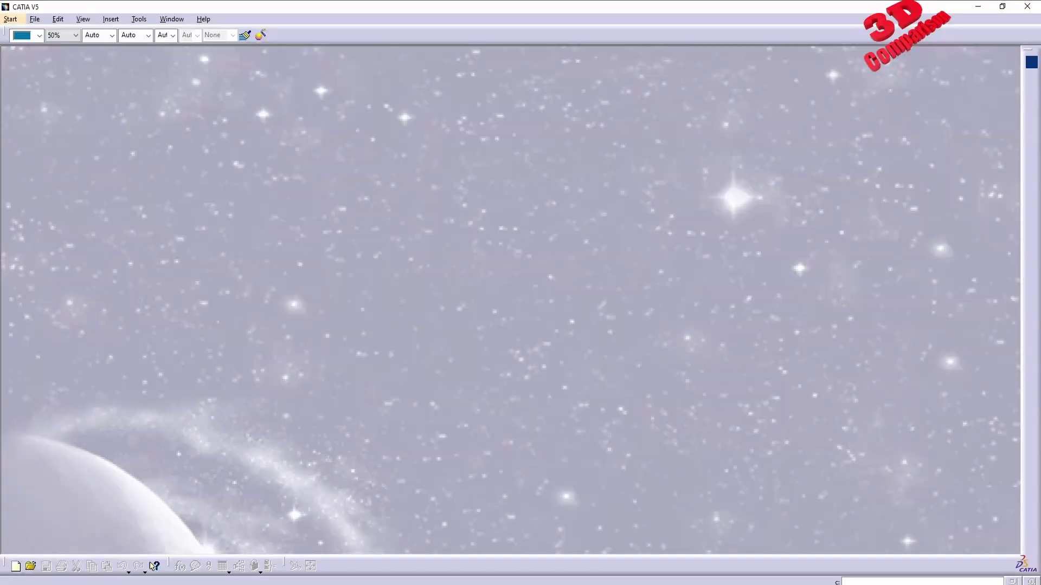
Open 330_2.CATPart from the Desktop in CATIA V5 via File Explorer
left_click(223, 548)
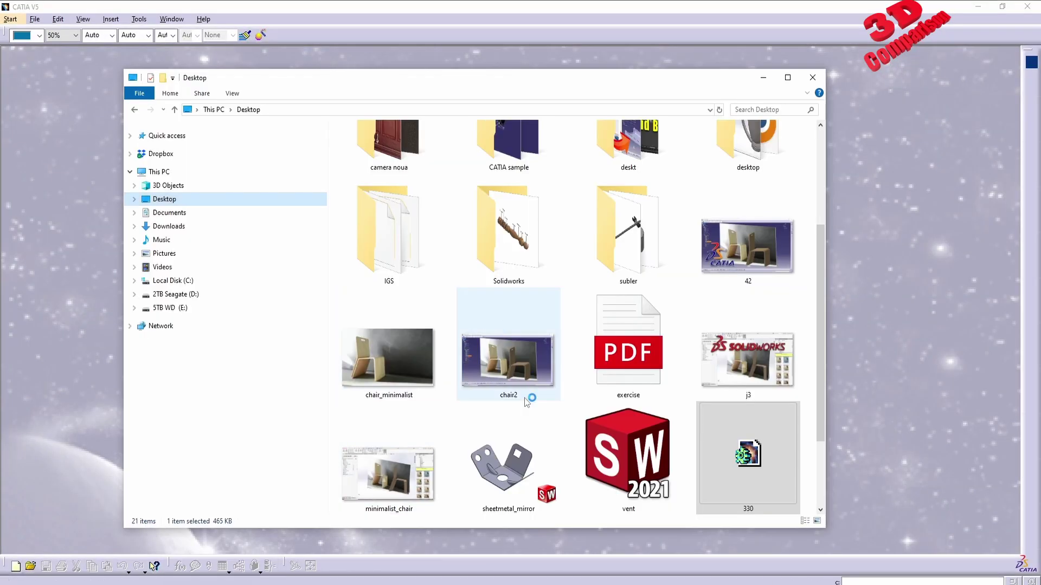
double_click(399, 455)
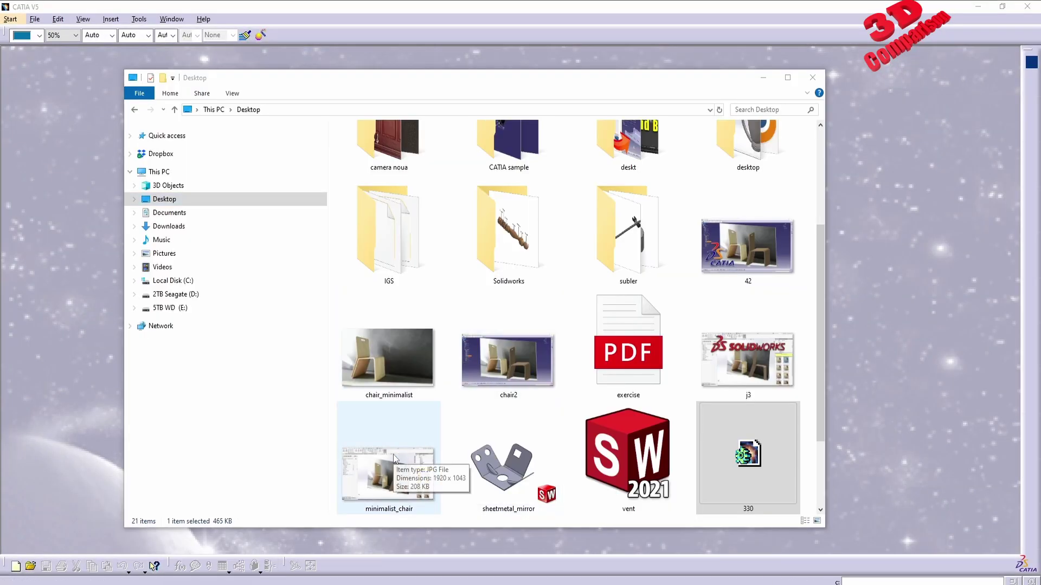
scroll(701, 460, "down", 2)
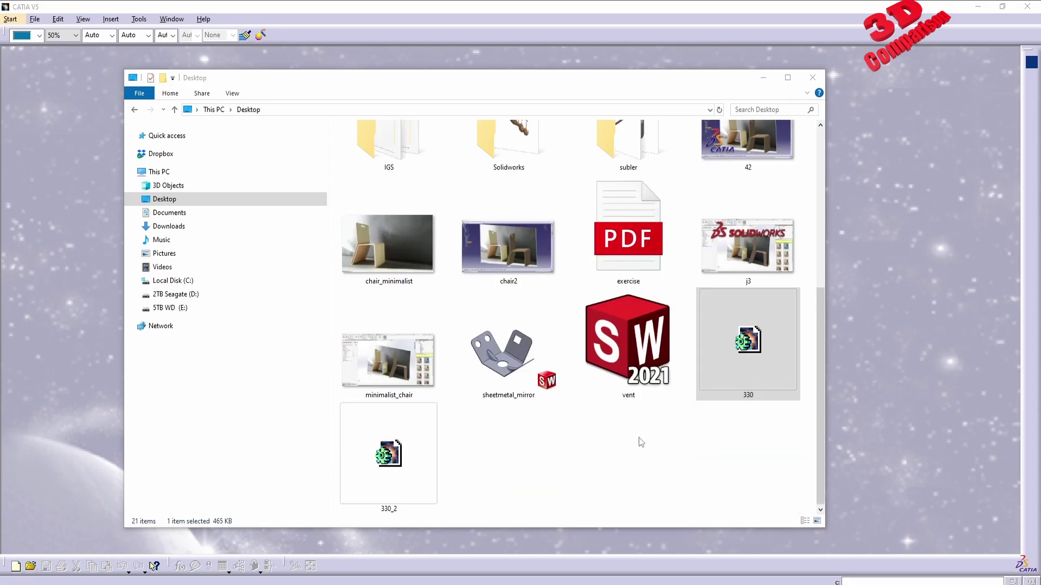
double_click(389, 456)
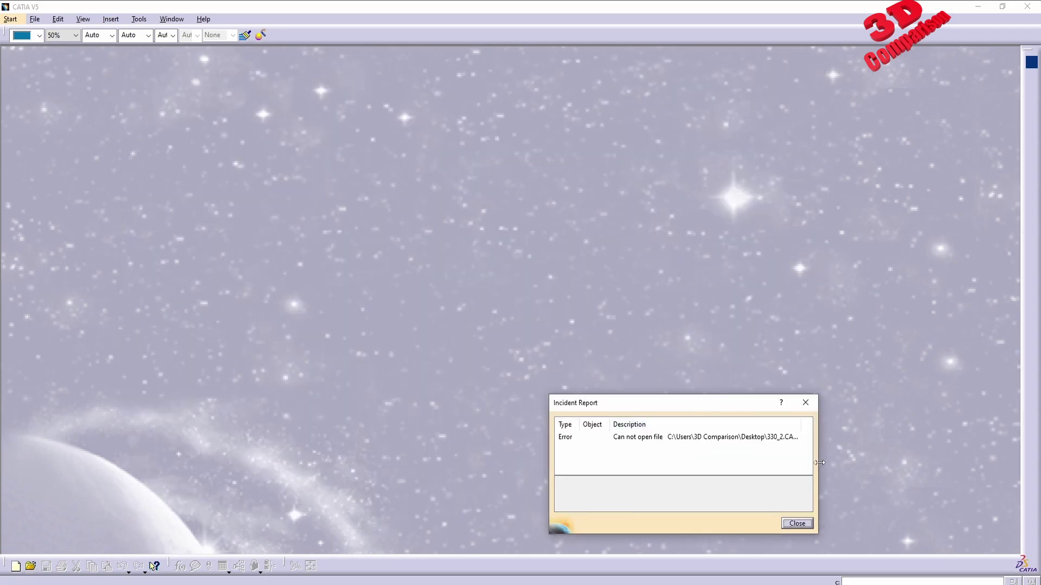
Widen the Incident Report and select the Error row to read 'Wrong application level'
left_click_drag(816, 458, 954, 449)
left_click_drag(837, 408, 782, 403)
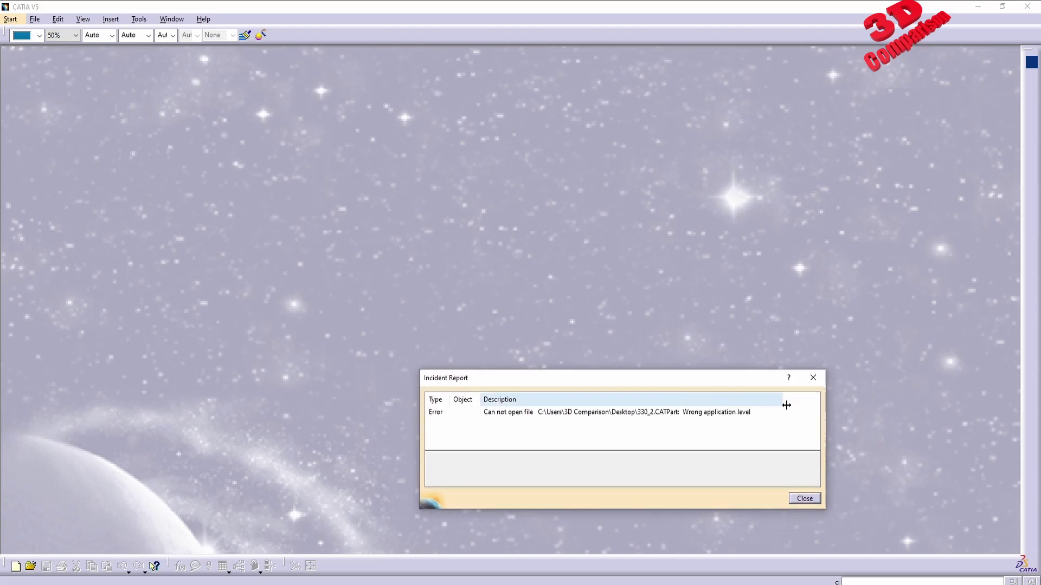
left_click(703, 413)
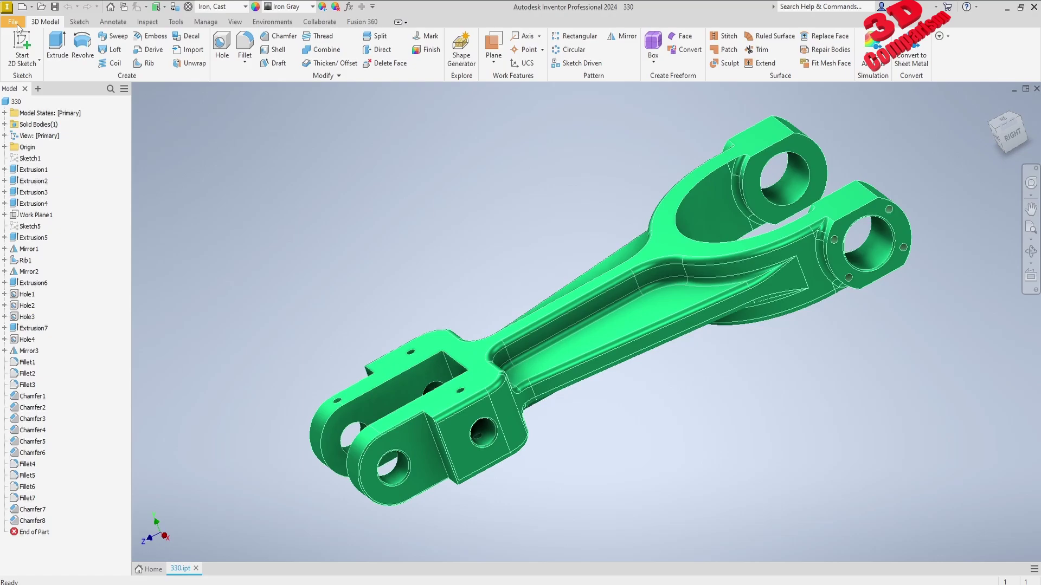
Start a CAD Format export of part 330, keeping CATIA V5 Part as the type
left_click(13, 22)
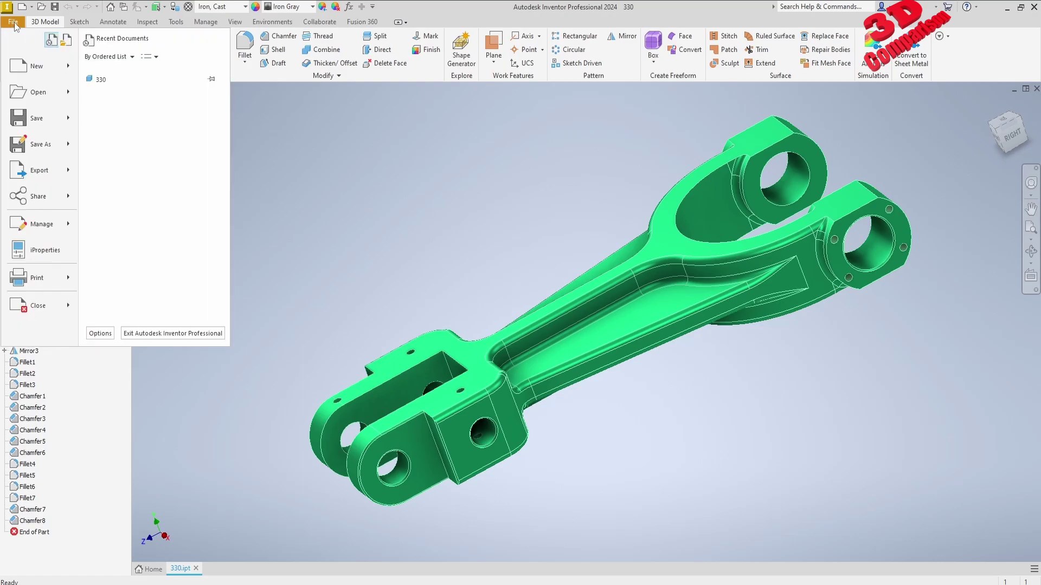
mouse_move(48, 172)
left_click(141, 172)
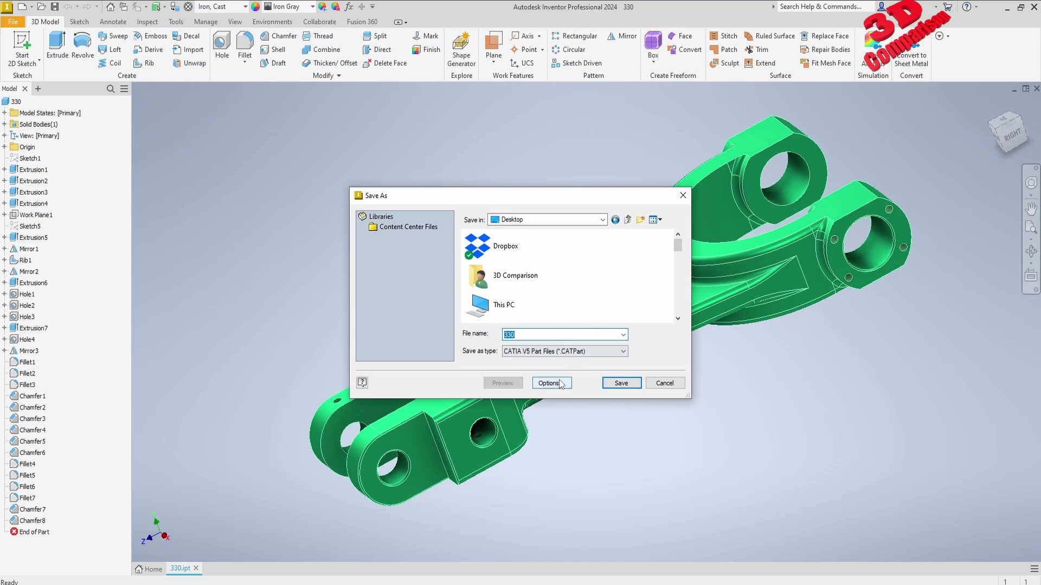
left_click(552, 352)
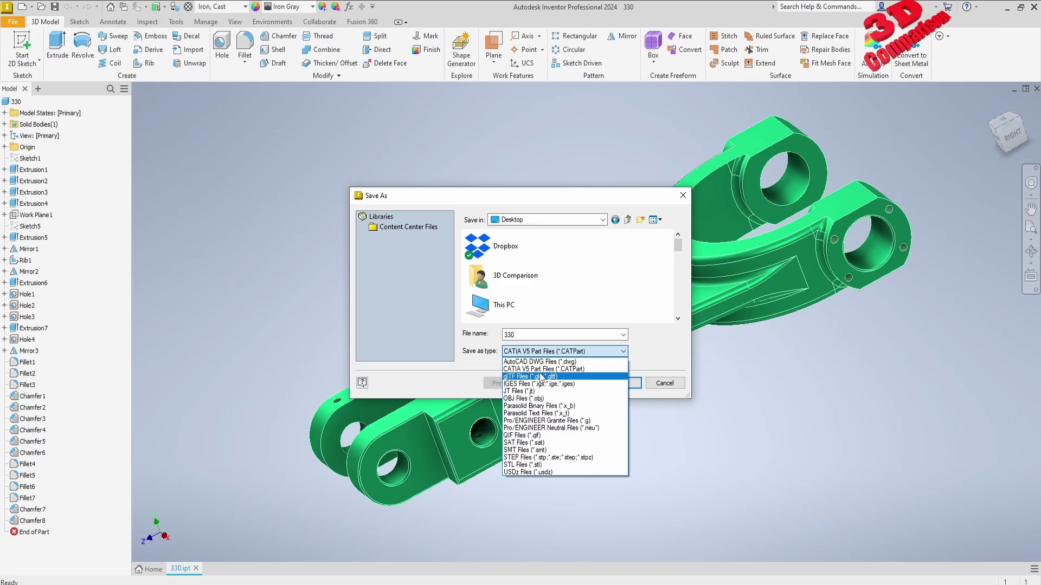
left_click(552, 369)
Dismiss the CATPart version options unchanged and bring up the file-type list again
left_click(551, 383)
left_click(230, 145)
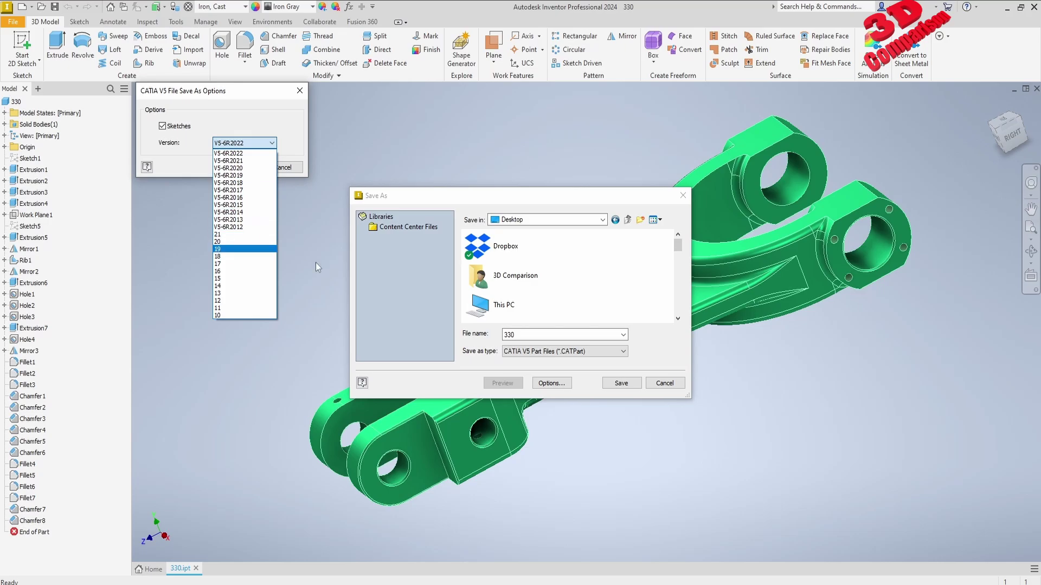
left_click(552, 353)
left_click(523, 339)
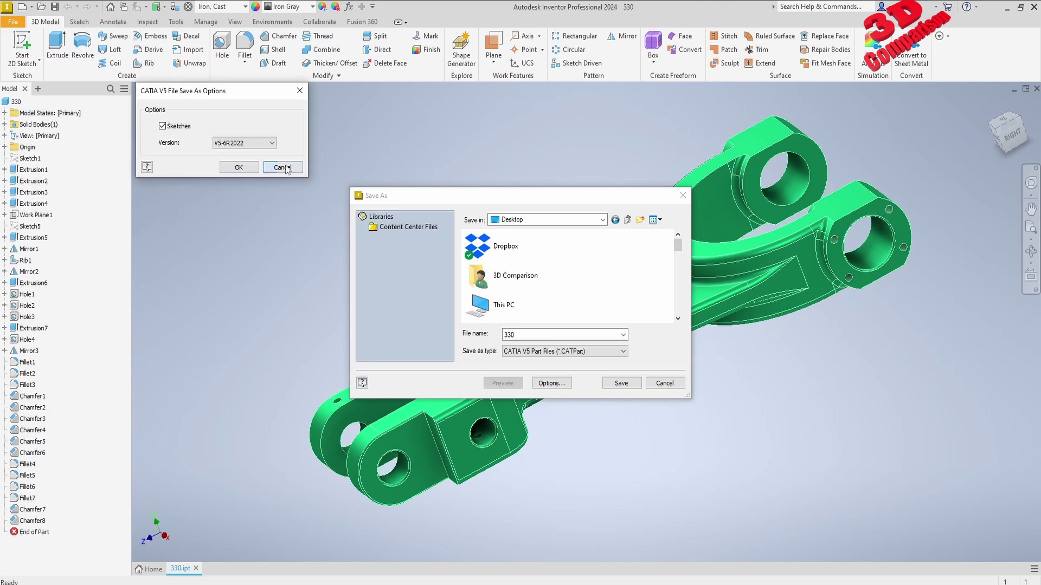
key("Return")
left_click(523, 352)
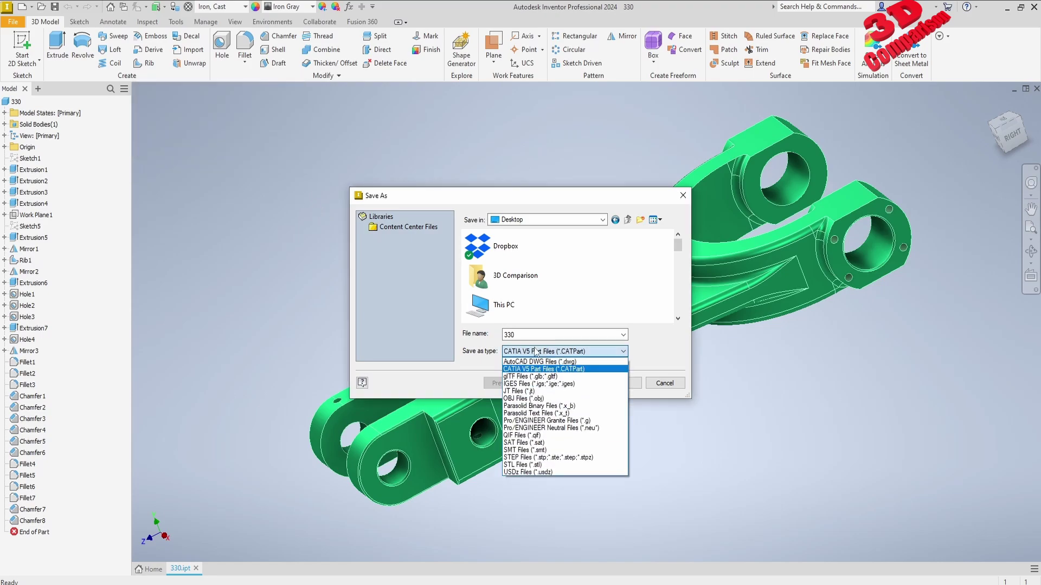
Save part 330 to the Desktop as a STEP file and close CATIA's Incident Report
left_click(545, 459)
left_click(621, 383)
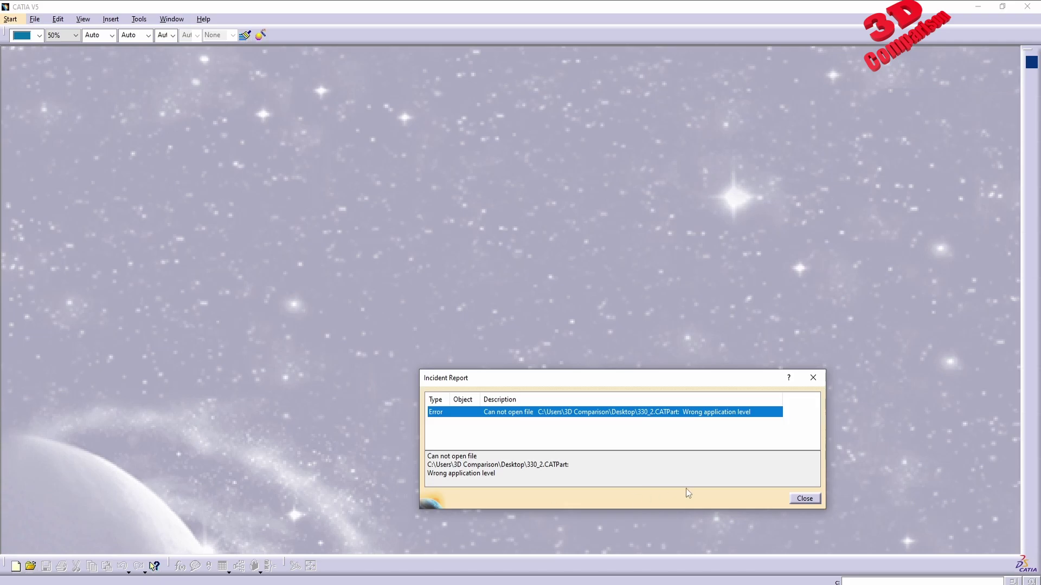
left_click(806, 499)
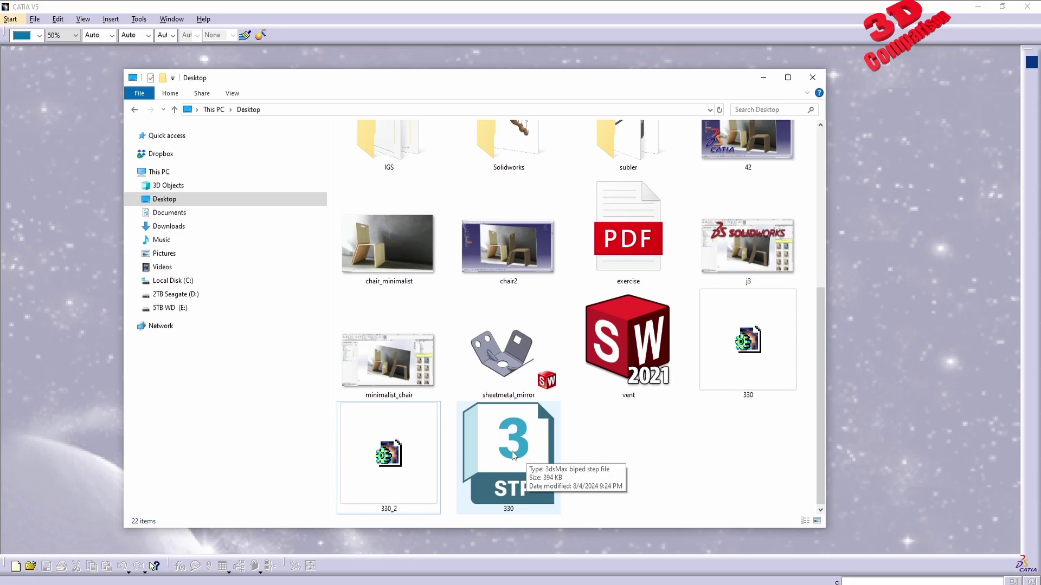
Import 330.stp into CATIA, acknowledge the transfer, and expand Solid1 to select its body
left_click_drag(527, 458, 869, 315)
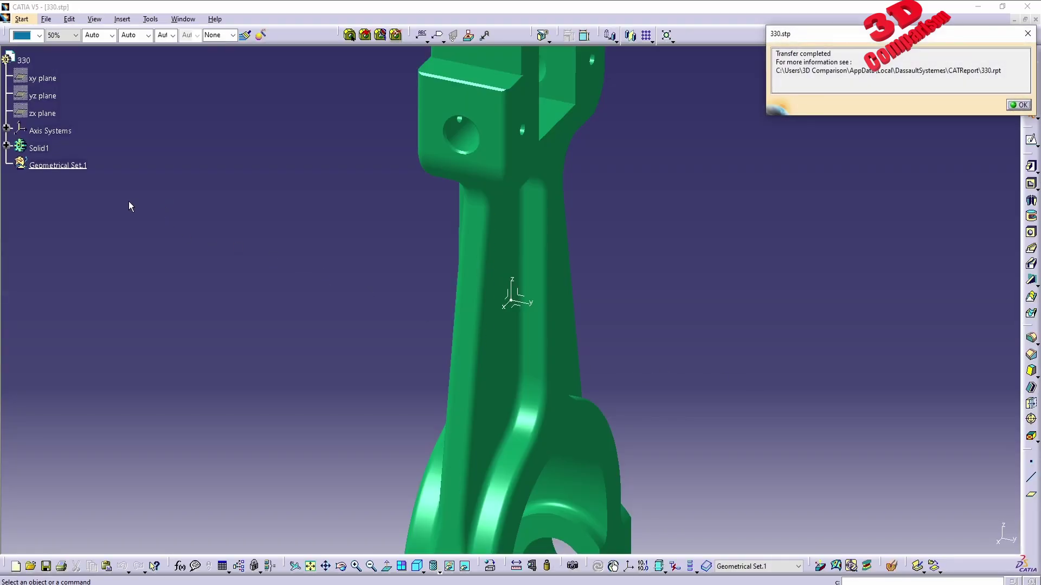
left_click(1019, 105)
left_click(7, 145)
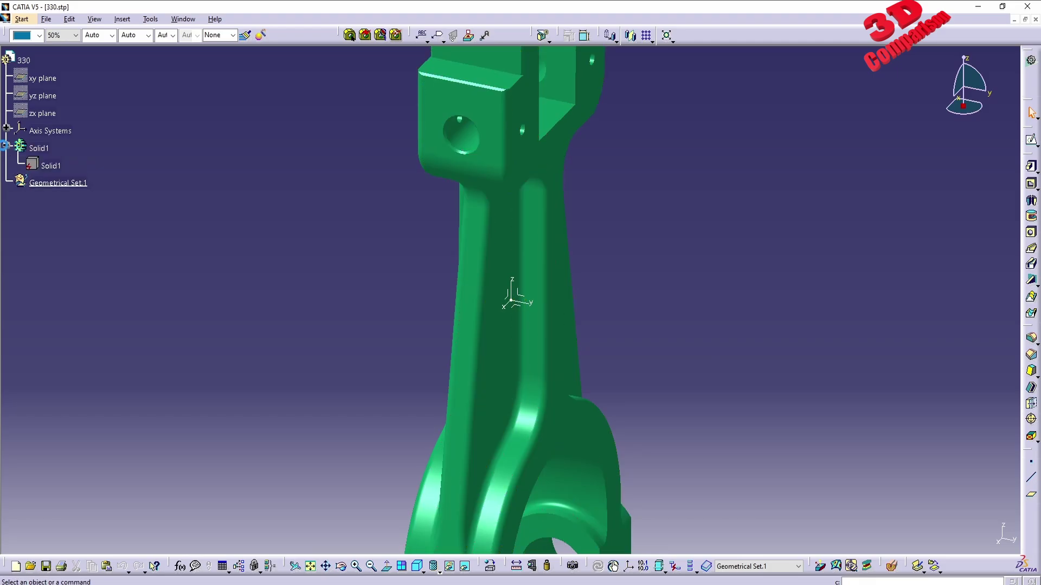
scroll(33, 162, "up", 2)
middle_click_drag(505, 228, 379, 206)
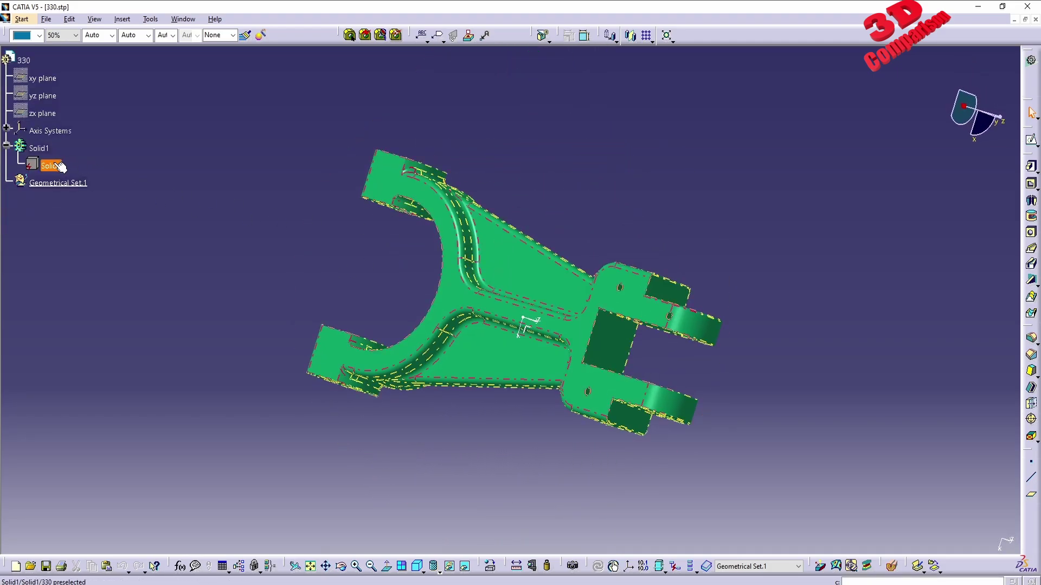
left_click(62, 168)
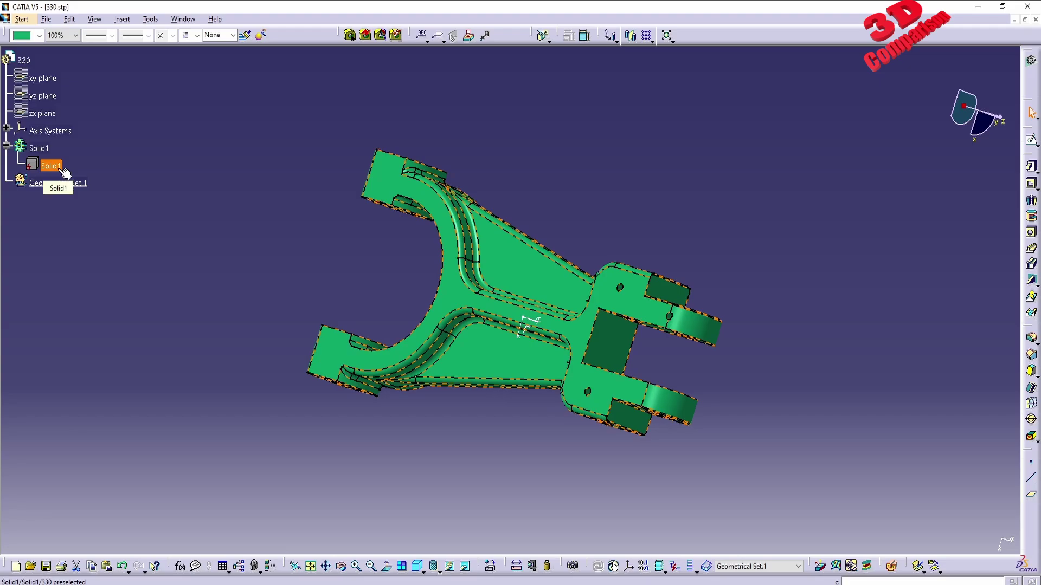